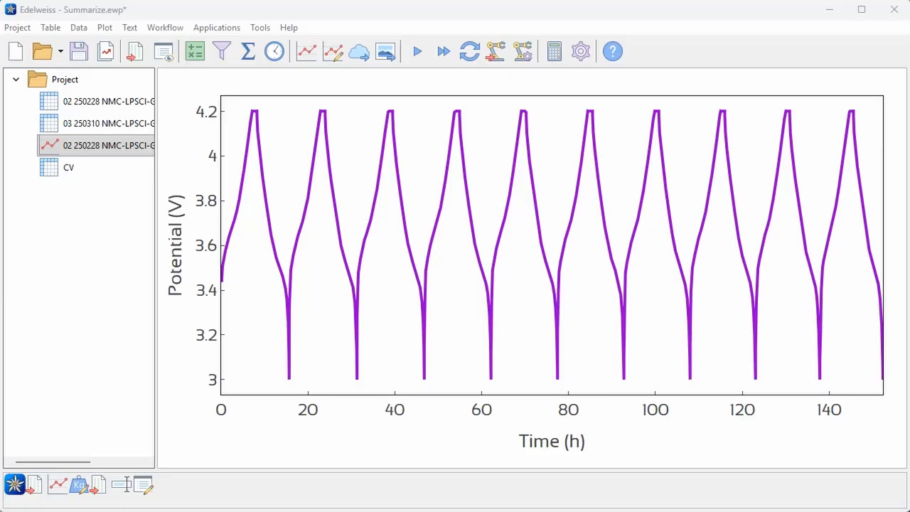
- Plot Capacity/mA.h and cycle number against time/s / 3600.0 from the 02 250228 NMC-LPSCl-Gr table
left_click(112, 104)
scroll(534, 302, "down", 10)
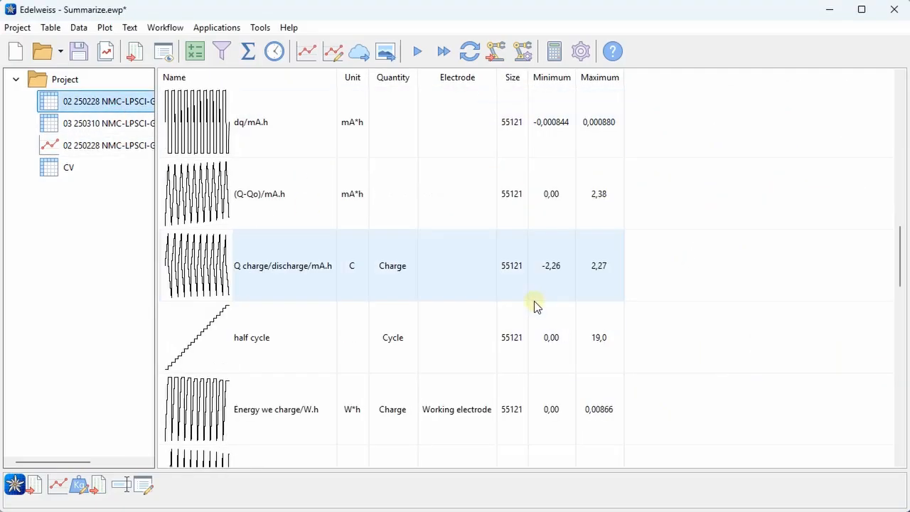
scroll(534, 301, "down", 3)
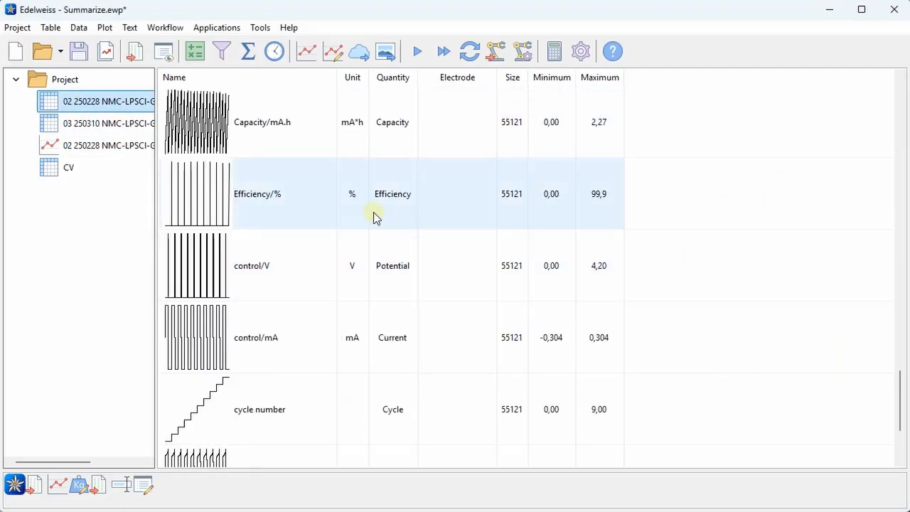
left_click(313, 133)
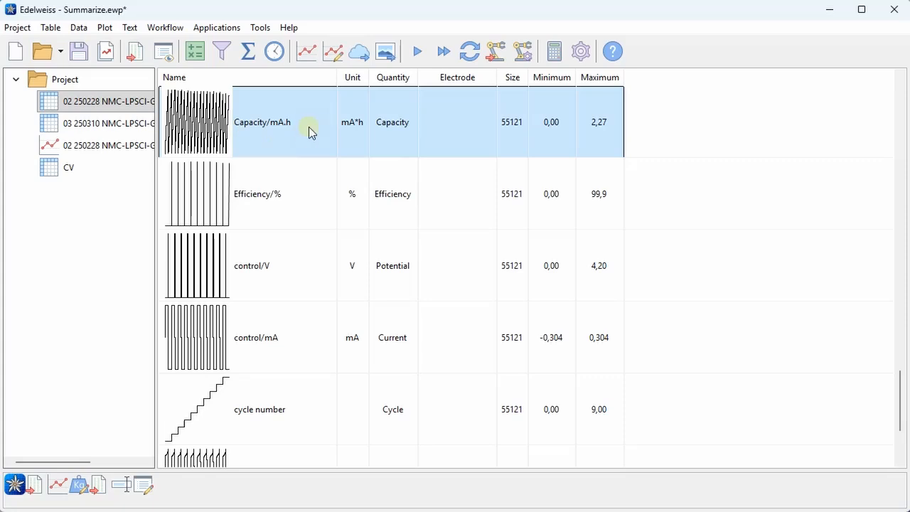
left_click(299, 395, "ctrl")
scroll(349, 256, "up", 15)
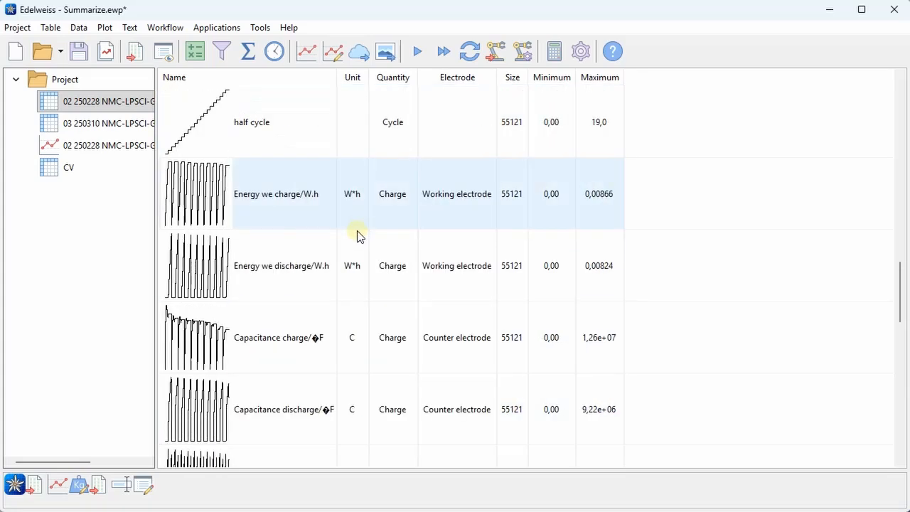
scroll(359, 238, "down", 3)
scroll(357, 240, "up", 5)
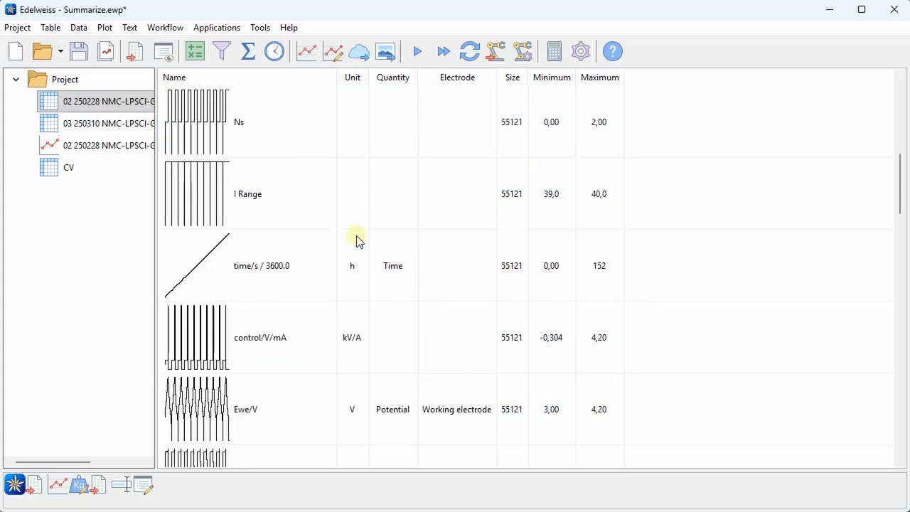
left_click(337, 283, "ctrl")
left_click(302, 57)
left_click(283, 445)
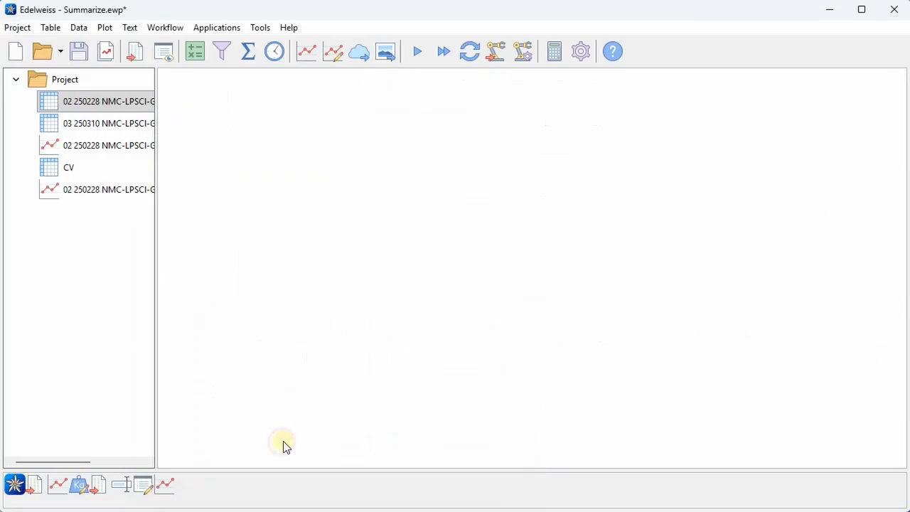
mouse_move(471, 319)
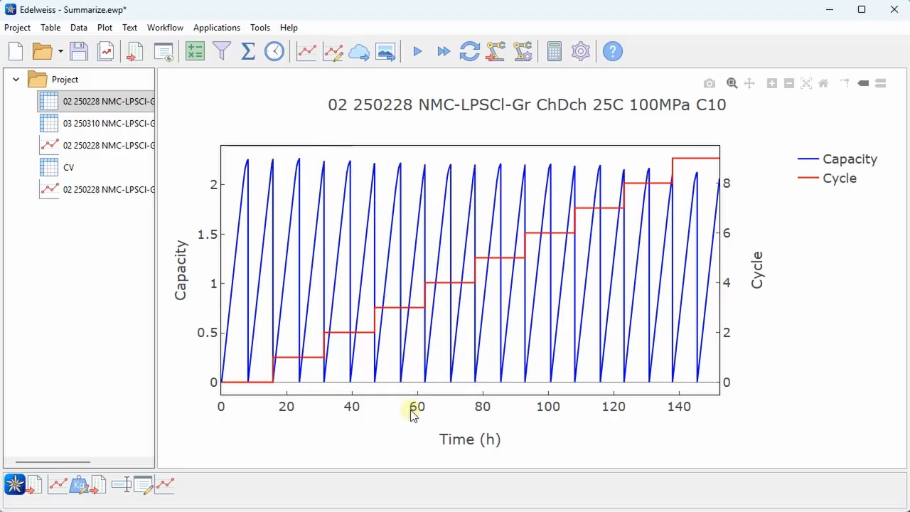
- Start a table summary of Capacity/mA.h and Efficiency/% from the 02 250228 table, grouped by cycle number
left_click(126, 110)
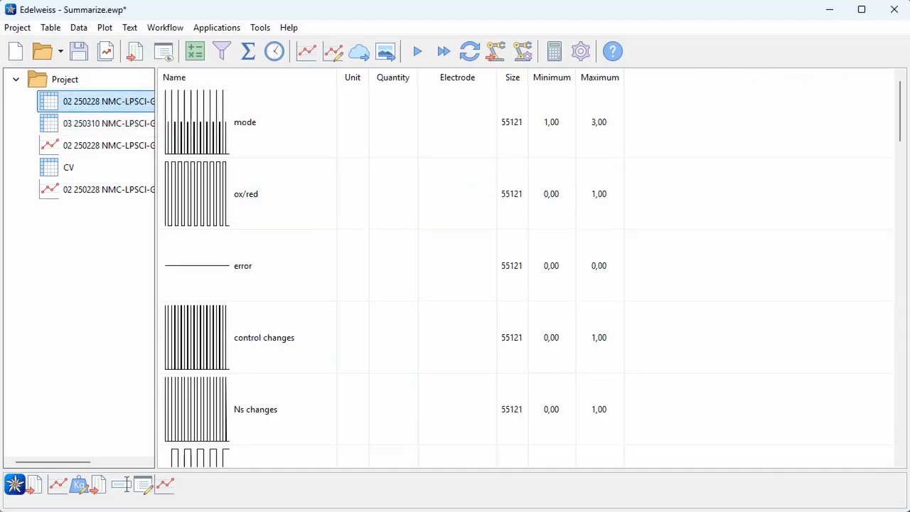
scroll(496, 286, "down", 8)
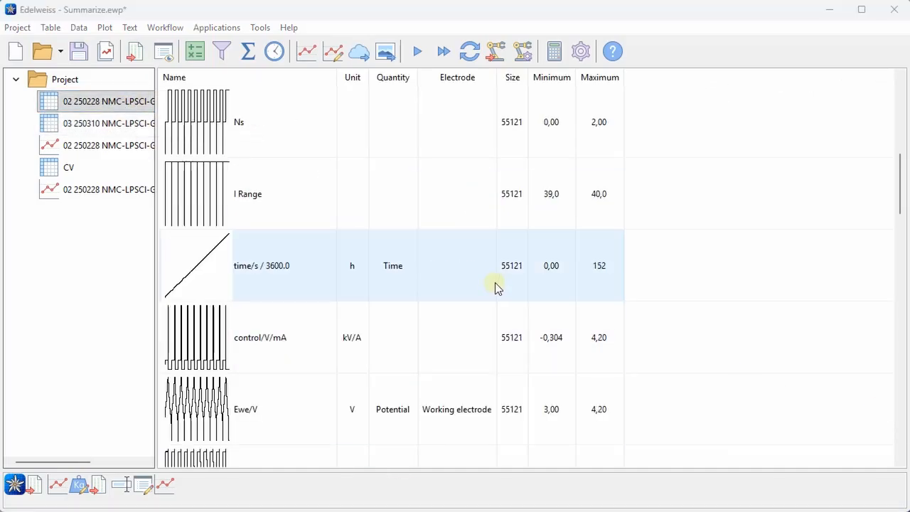
scroll(496, 285, "down", 6)
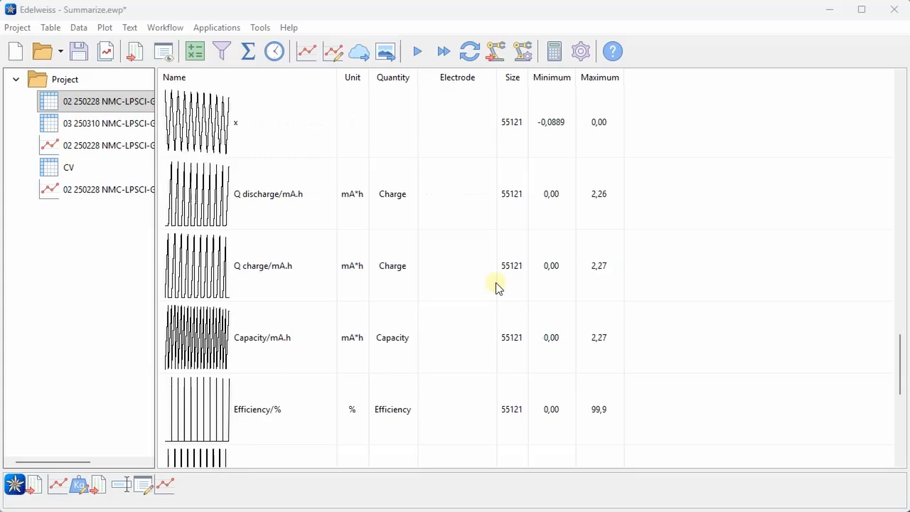
scroll(496, 286, "down", 3)
left_click(323, 134)
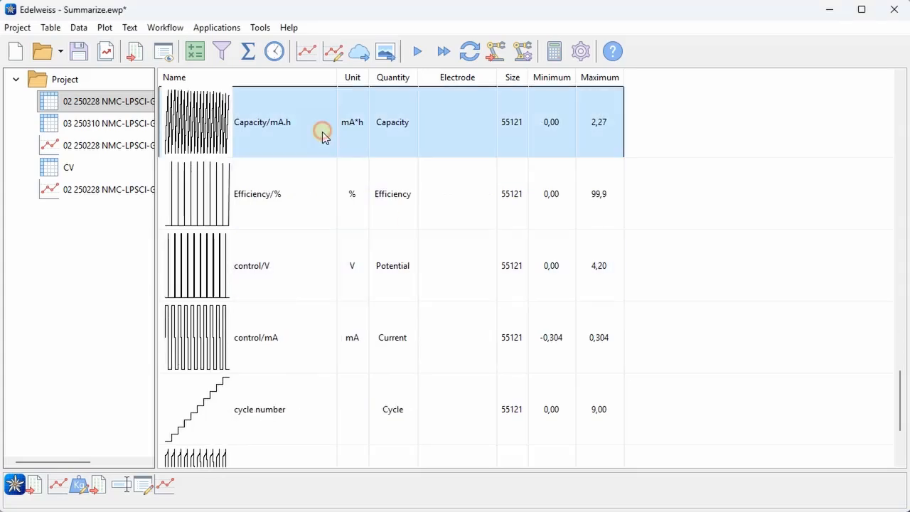
left_click(322, 182, "shift")
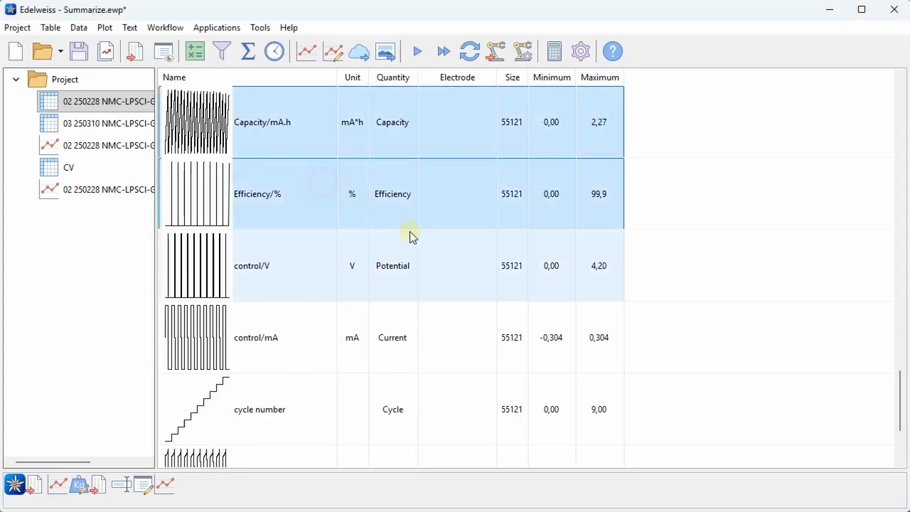
left_click(249, 52)
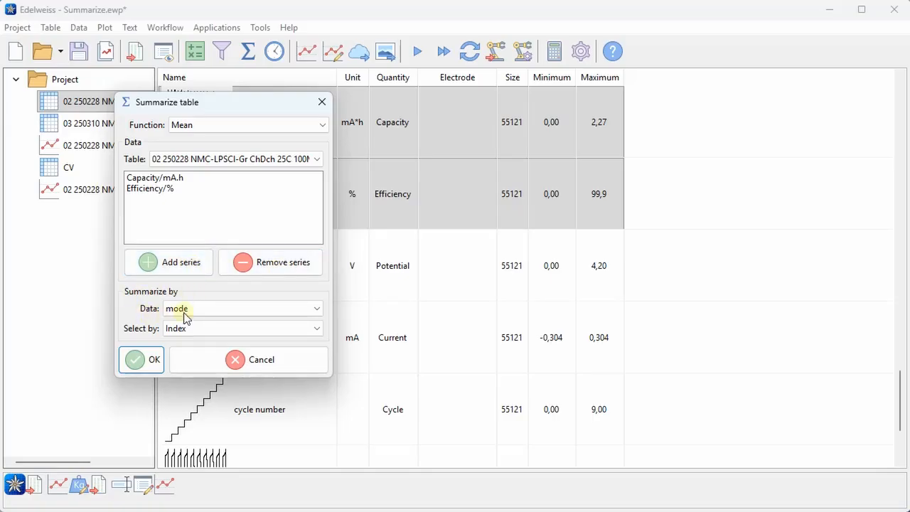
left_click(211, 311)
scroll(234, 370, "down", 3)
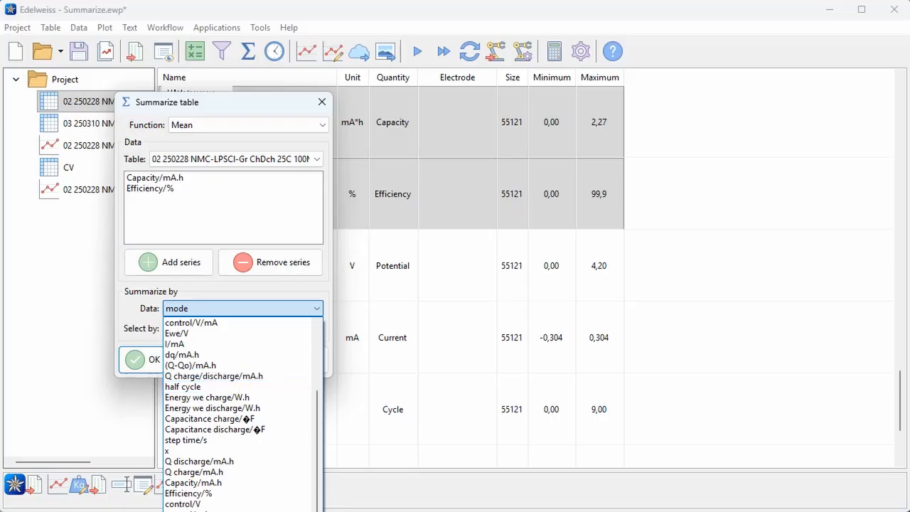
left_click(191, 509)
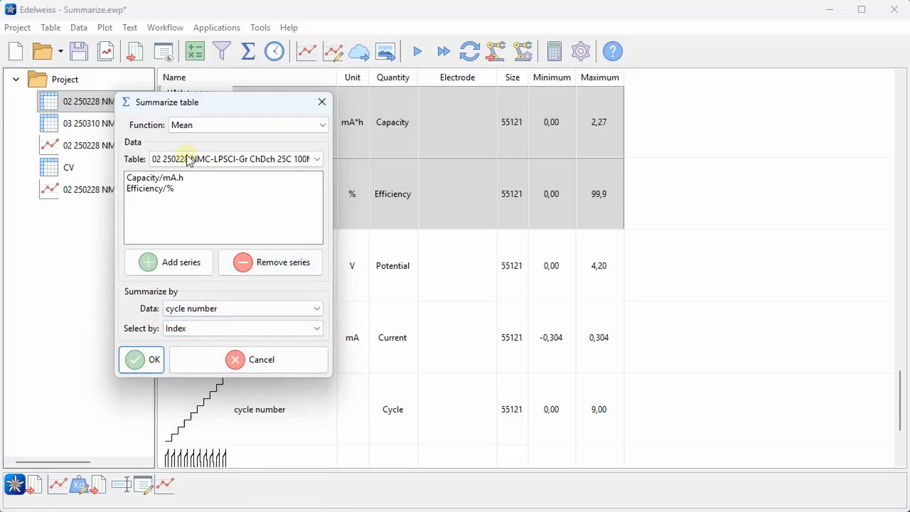
- Set the summary function to Last and create the summary table
left_click(229, 125)
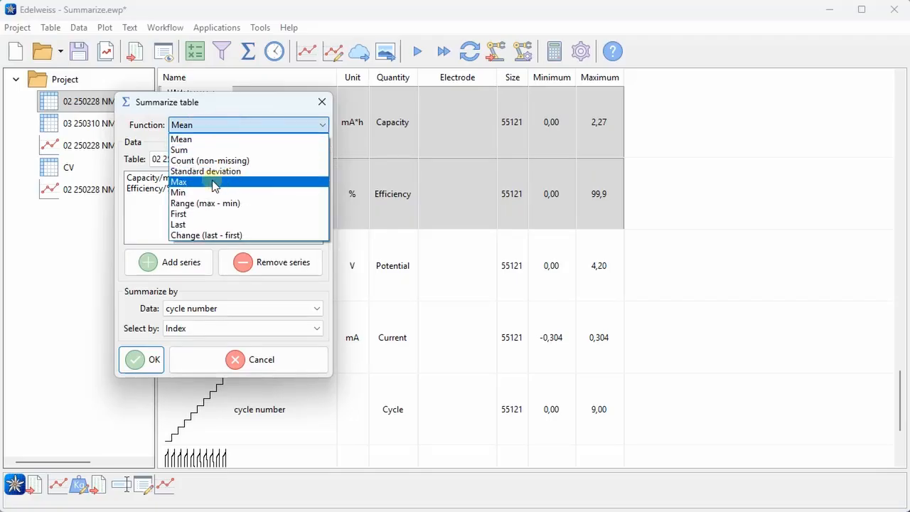
left_click(195, 224)
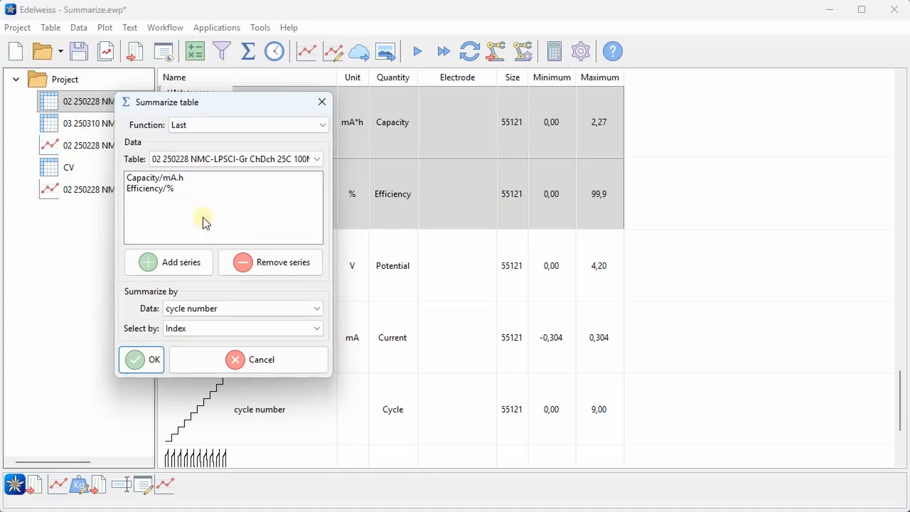
left_click(155, 362)
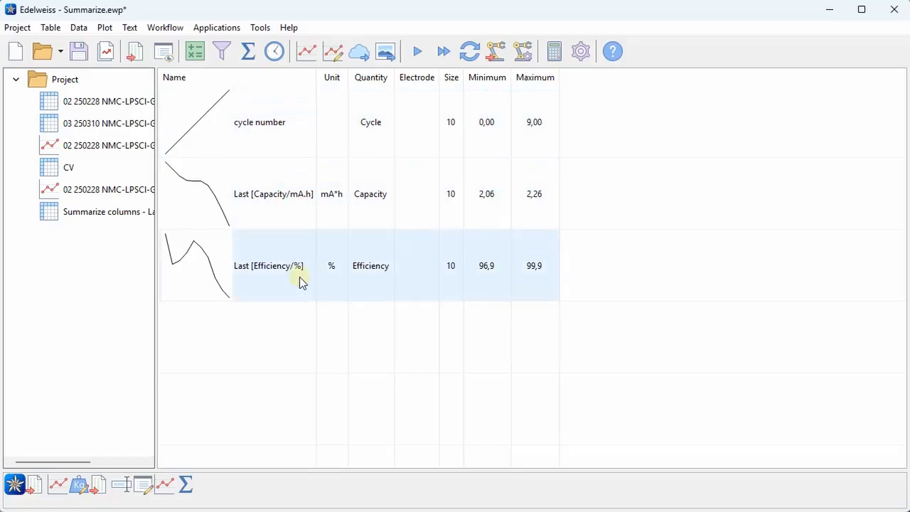
- Summarize WE(1).Current (A) of the CV table by Scan using the Max function
left_click(68, 170)
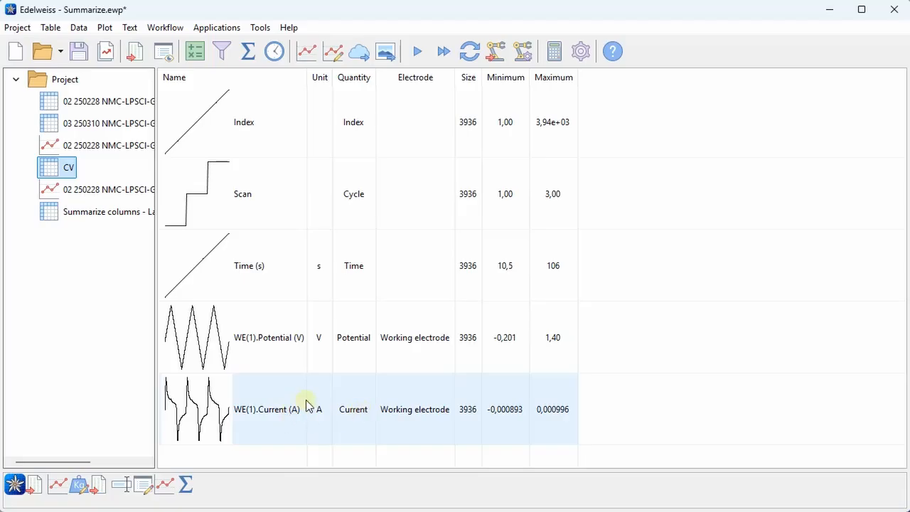
left_click(287, 426)
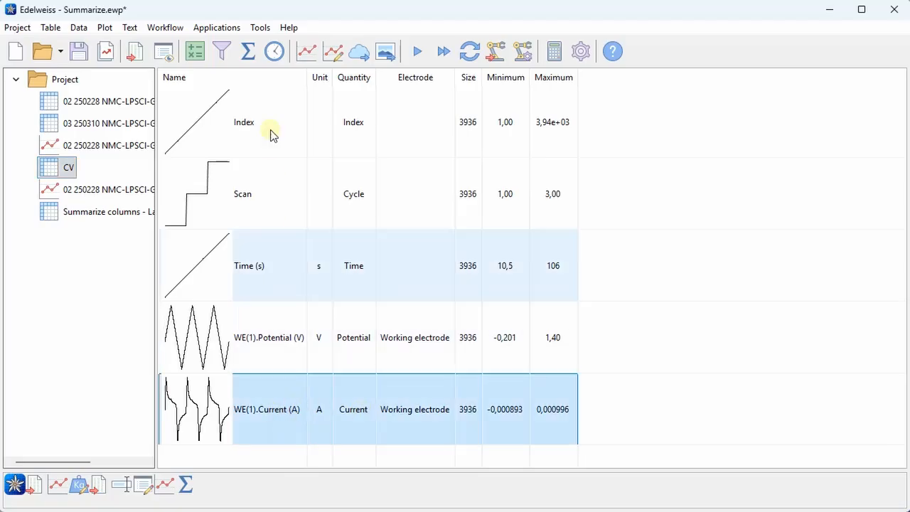
left_click(250, 54)
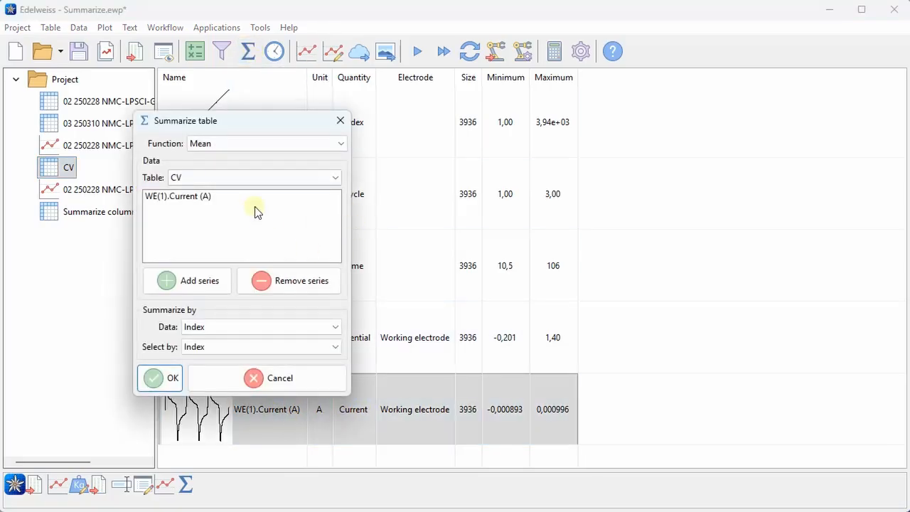
left_click(225, 322)
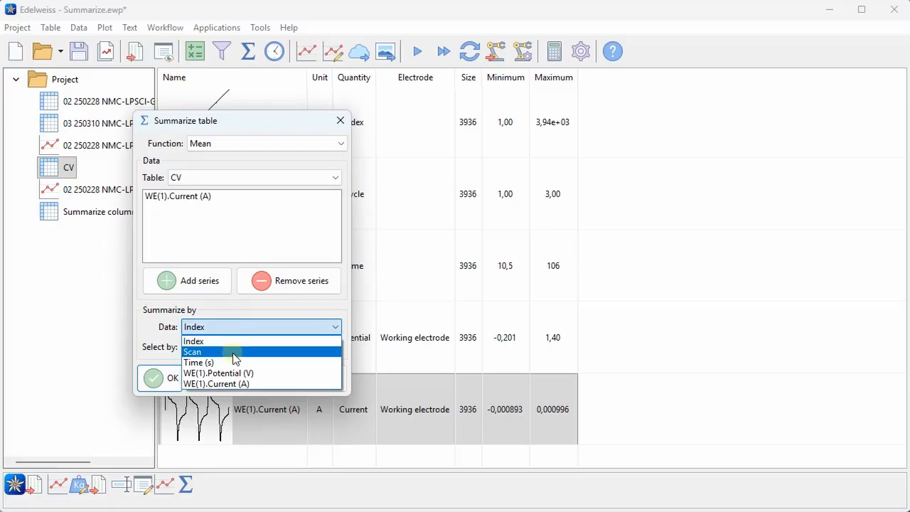
left_click(233, 352)
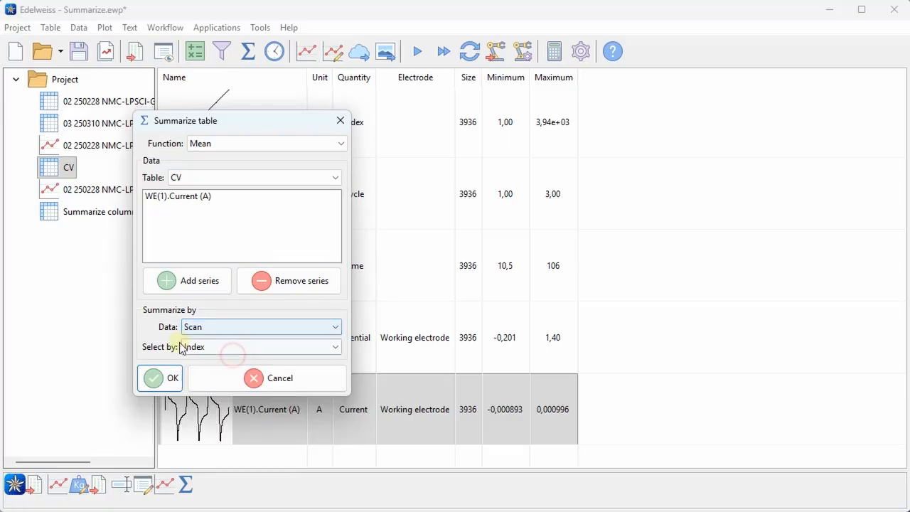
left_click(223, 145)
left_click(233, 200)
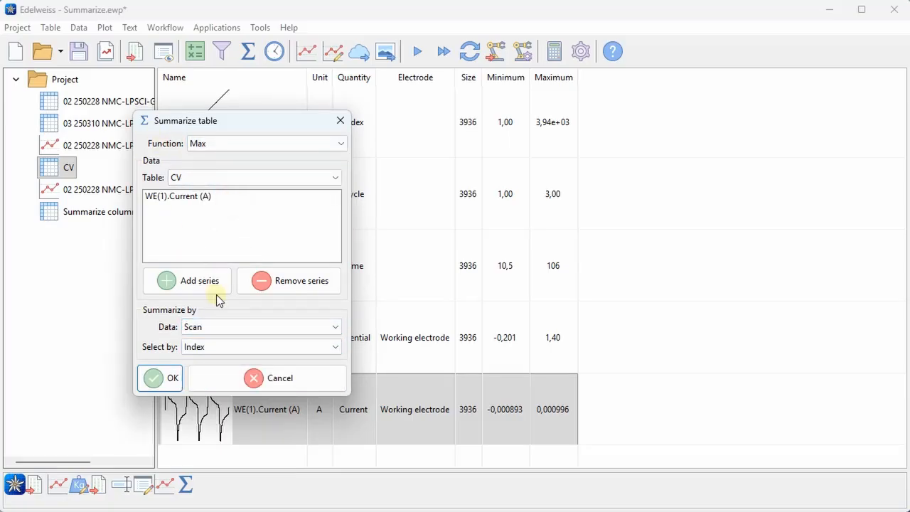
left_click(180, 387)
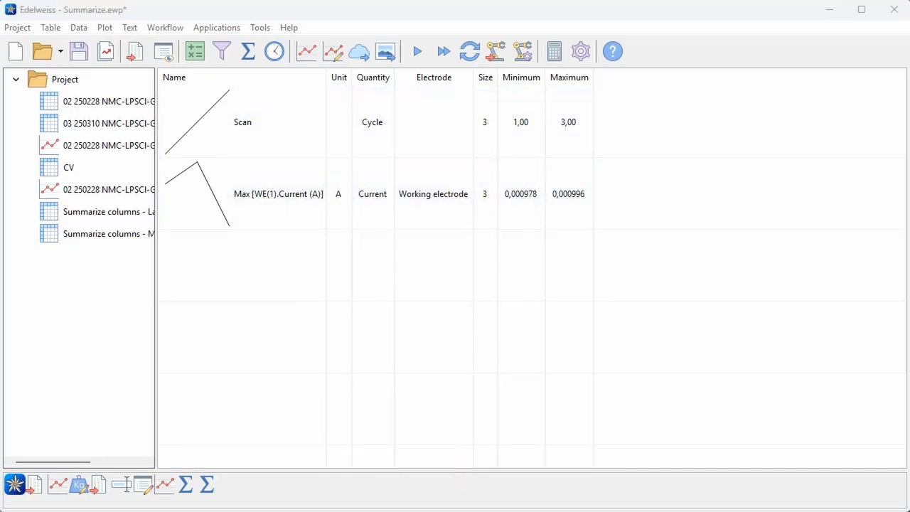
- Split the CV table by its Scan column into separate tables
left_click(63, 170)
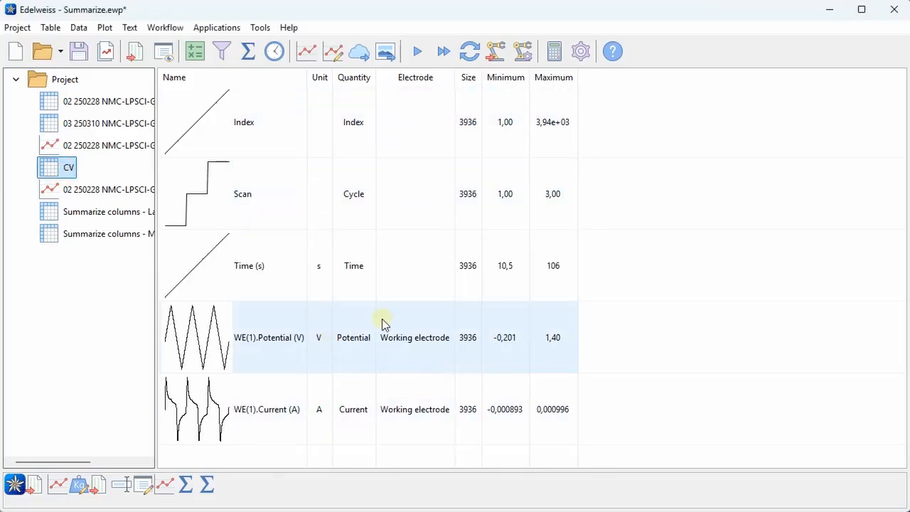
right_click(256, 188)
left_click(317, 300)
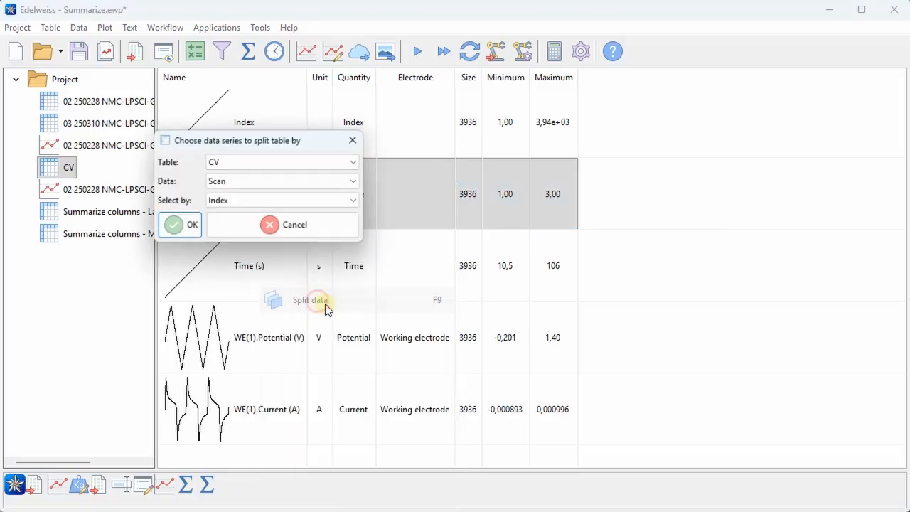
left_click(179, 225)
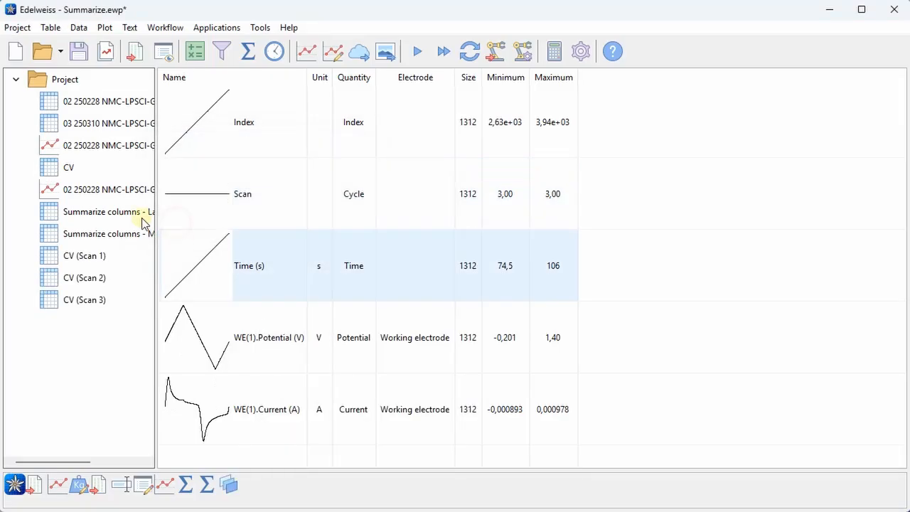
- Inspect the CV (Scan 1), CV (Scan 2) and CV (Scan 3) tables
left_click(88, 254)
left_click(89, 278)
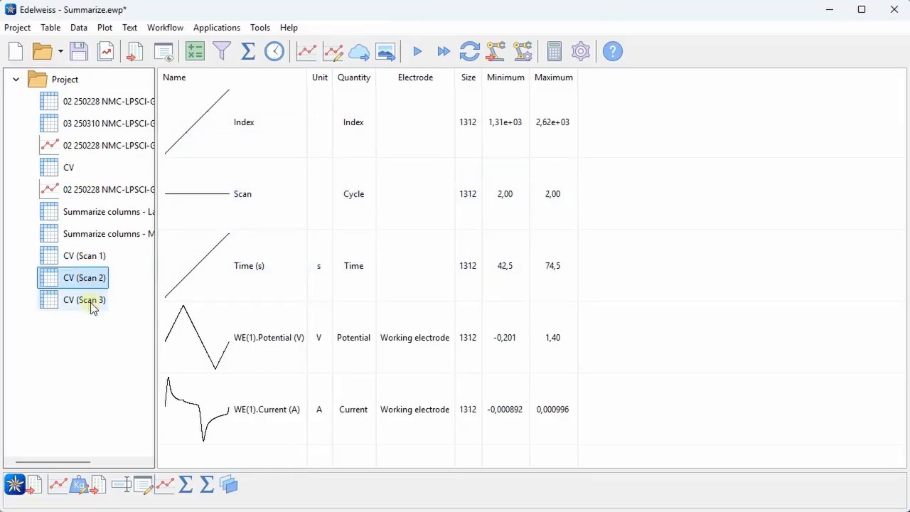
left_click(91, 302)
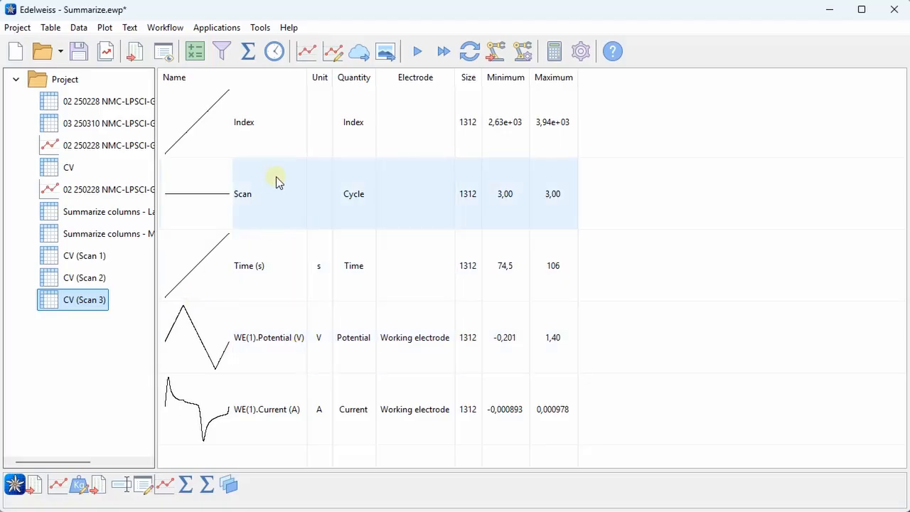
- Summarize the three CV scan tables together into one combined summary using the Max function
left_click(84, 255, "shift")
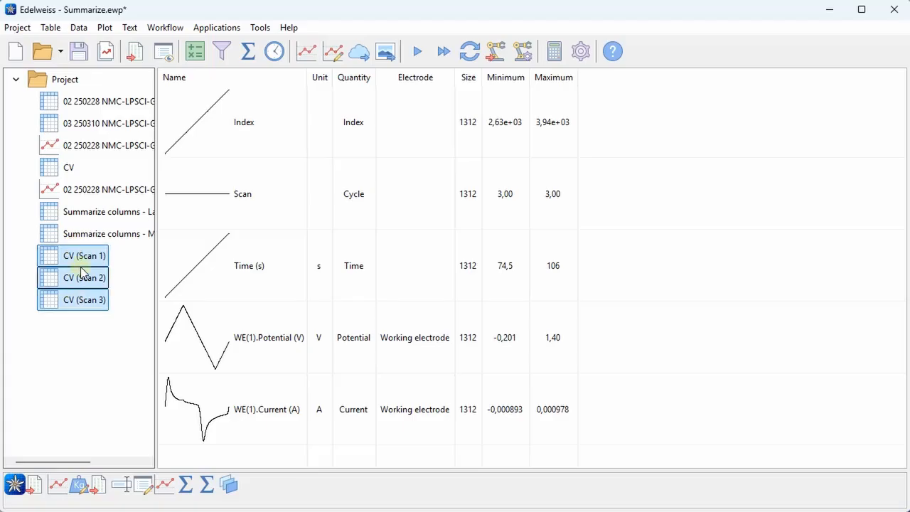
left_click(249, 57)
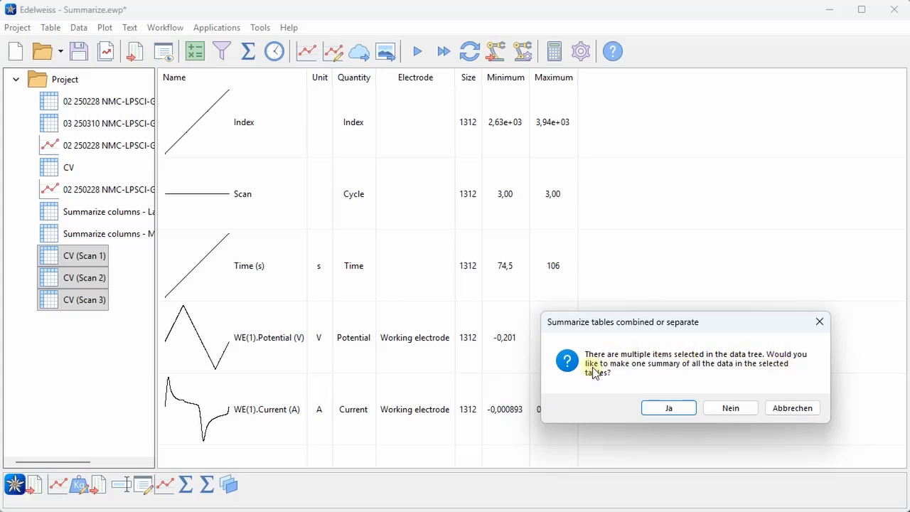
left_click(683, 409)
left_click(253, 194)
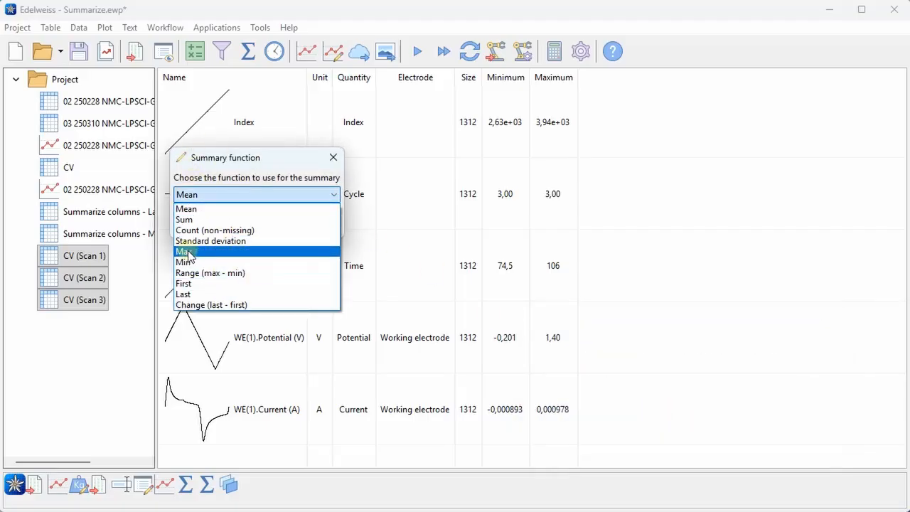
left_click(187, 252)
left_click(234, 230)
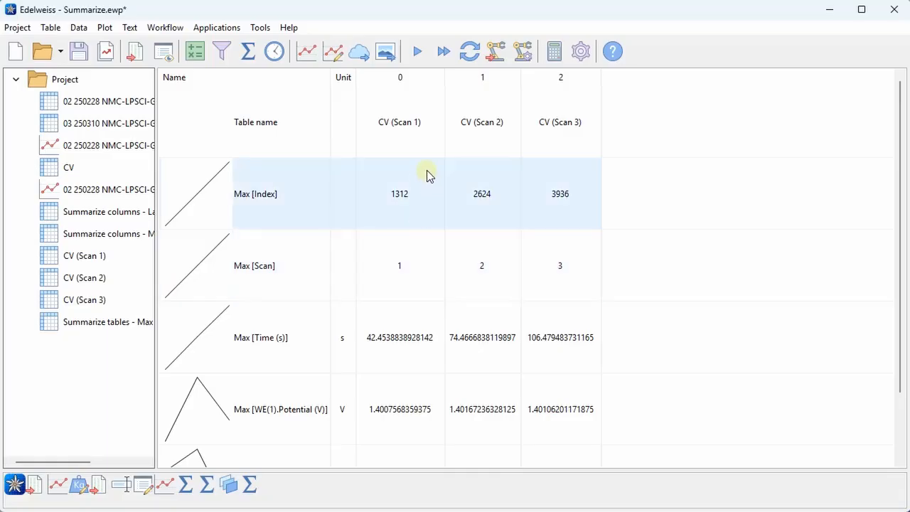
scroll(462, 138, "down", 1)
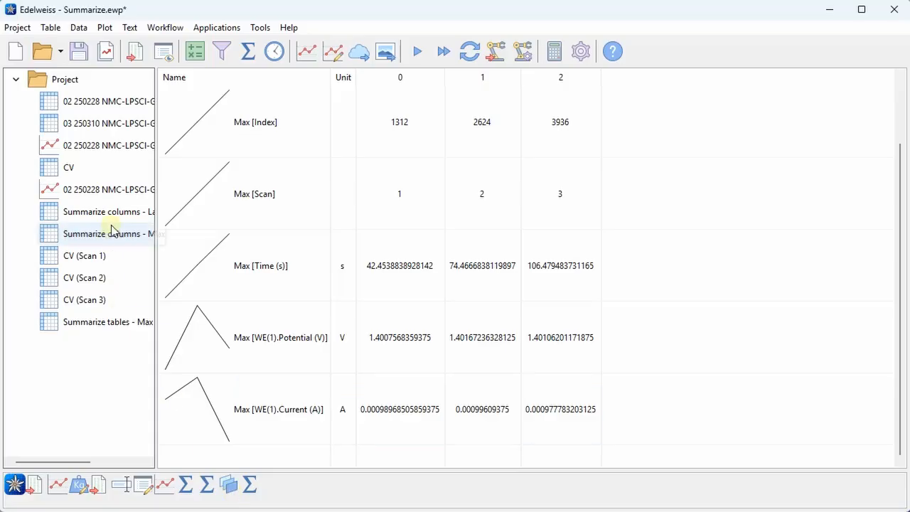
- Select both battery cycling tables together and, within them, the Capacity/mA.h and Efficiency/% columns
left_click(112, 113)
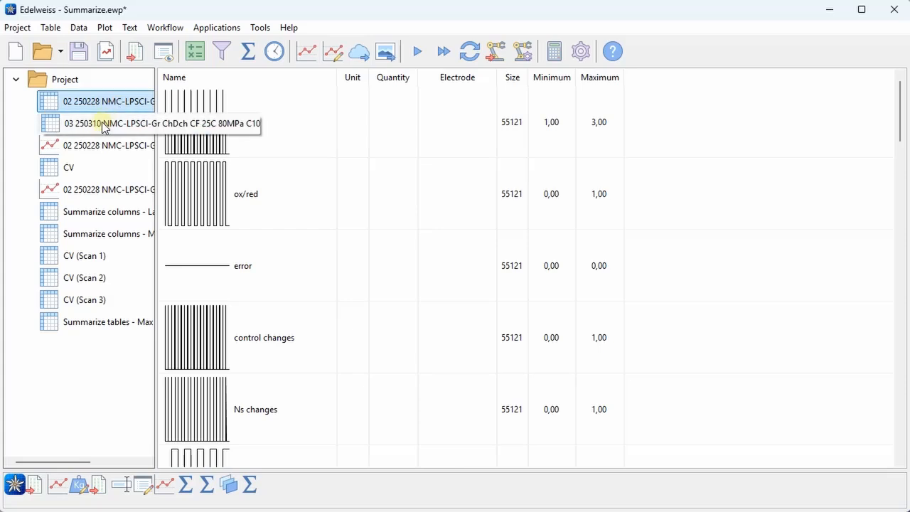
left_click(140, 123)
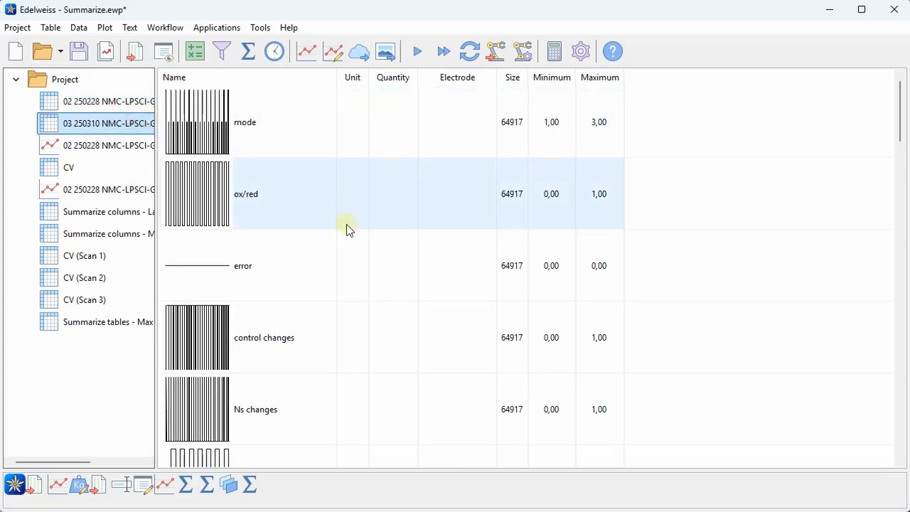
left_click(118, 102, "ctrl")
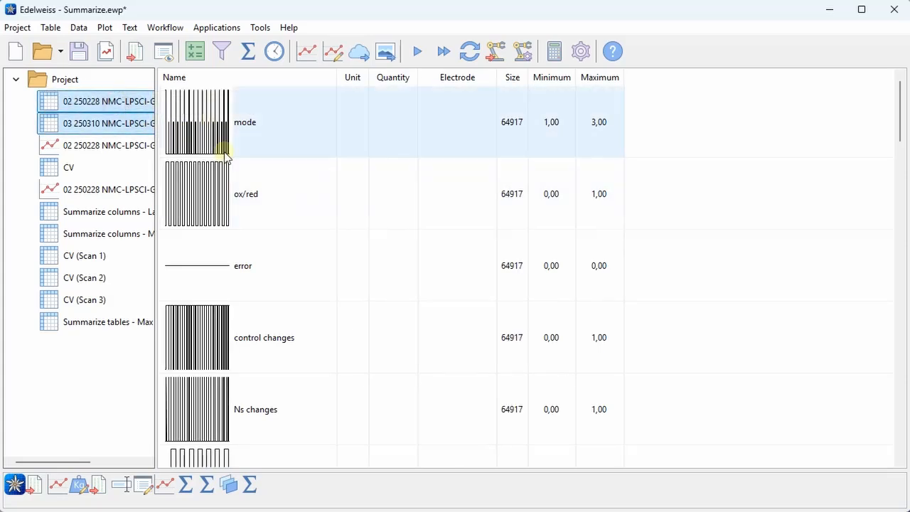
scroll(390, 247, "down", 5)
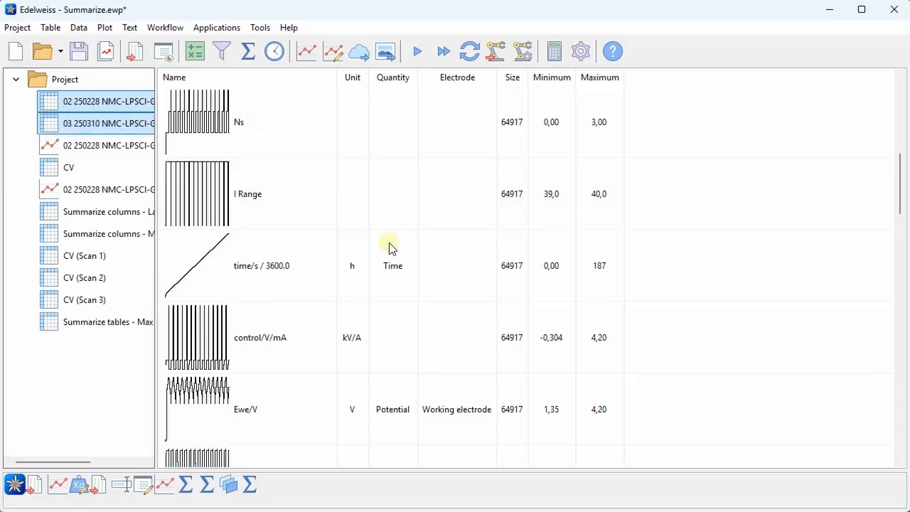
scroll(390, 247, "down", 10)
scroll(392, 244, "down", 5)
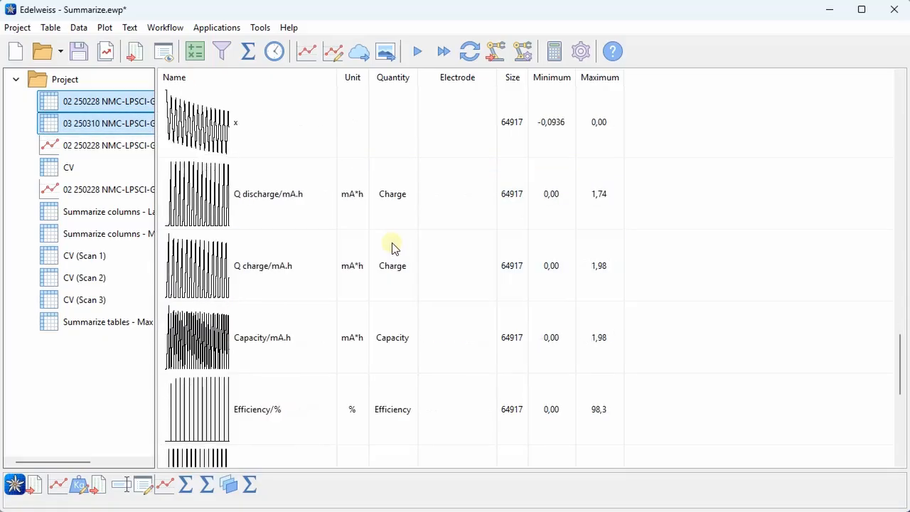
scroll(392, 245, "down", 3)
left_click_drag(300, 140, 312, 180)
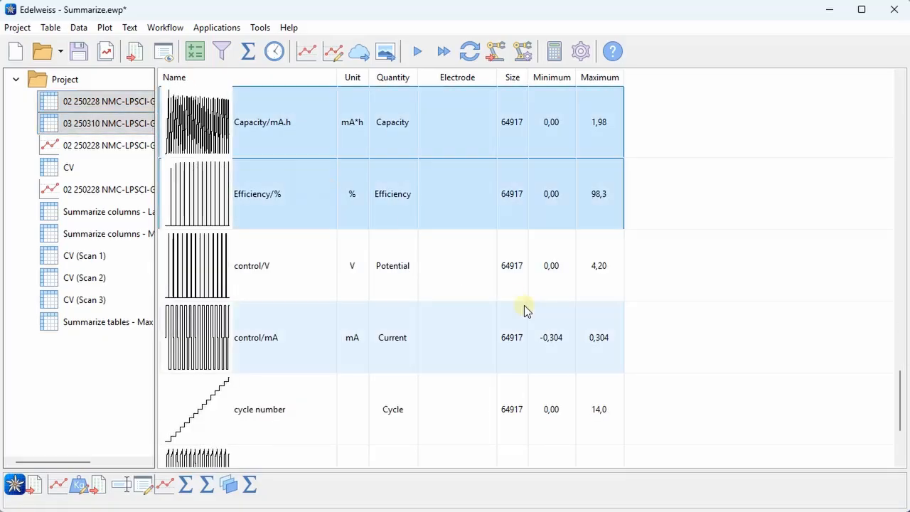
- Summarize the selected columns separately per table using the Last function by cycle number, repeating for both tables
left_click(249, 54)
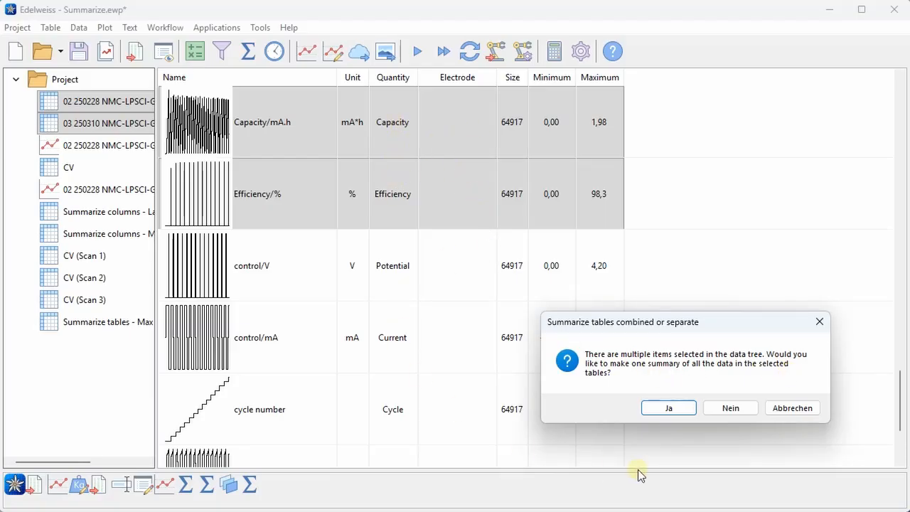
left_click(731, 408)
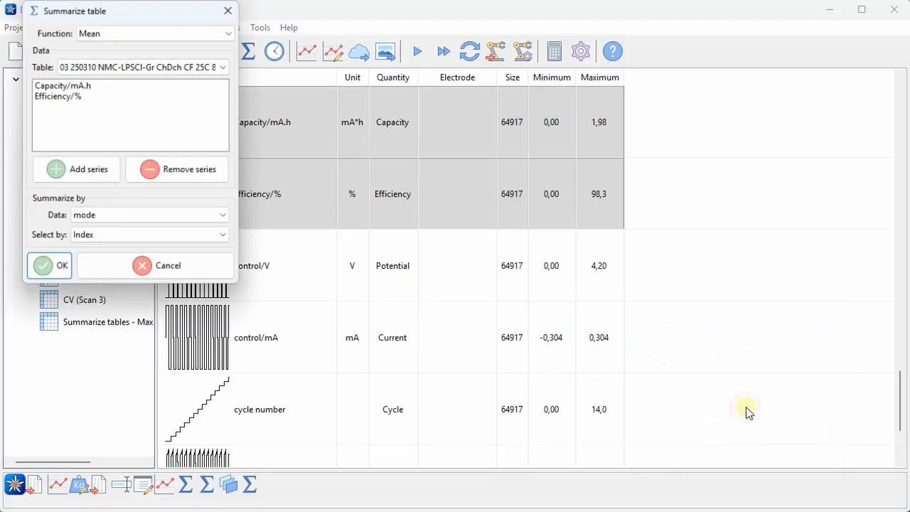
left_click(113, 33)
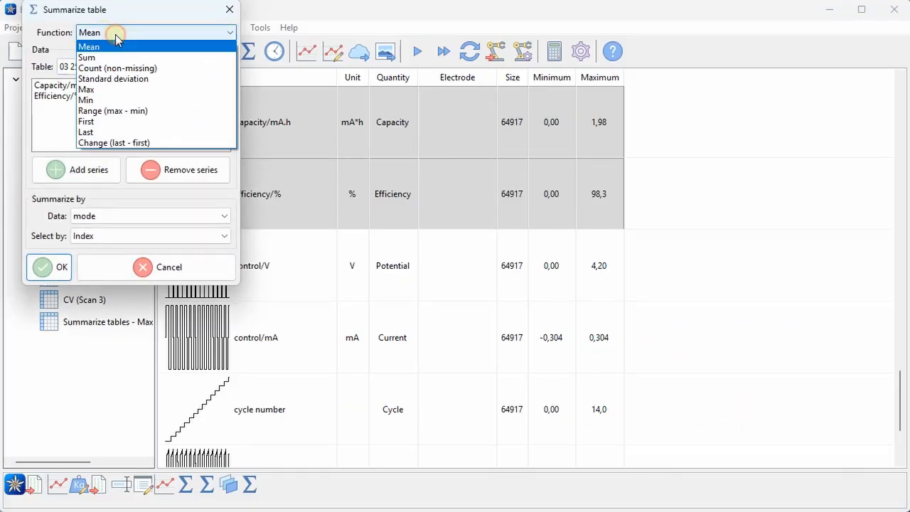
left_click(120, 133)
left_click(102, 217)
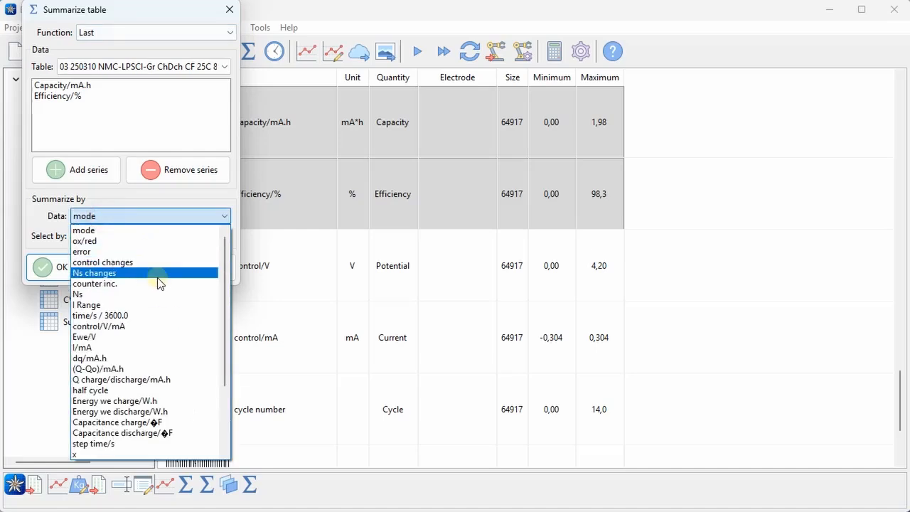
scroll(146, 398, "down", 3)
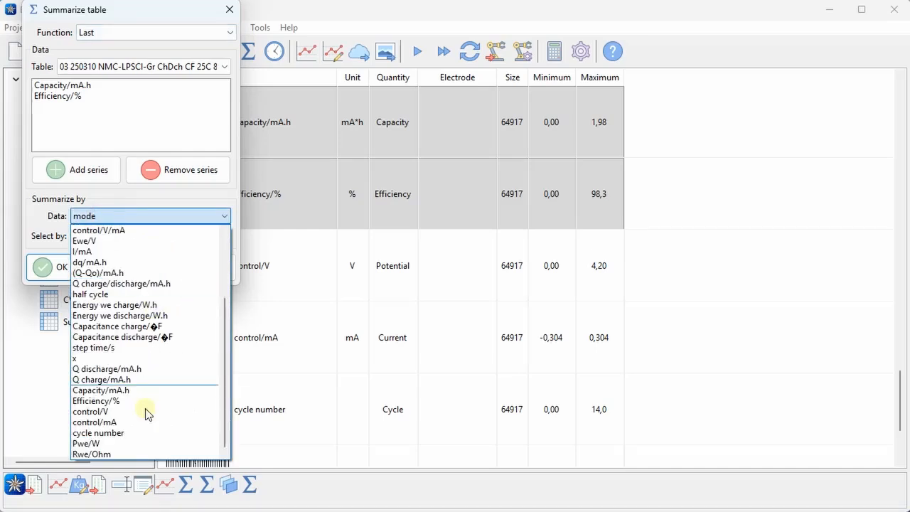
left_click(58, 268)
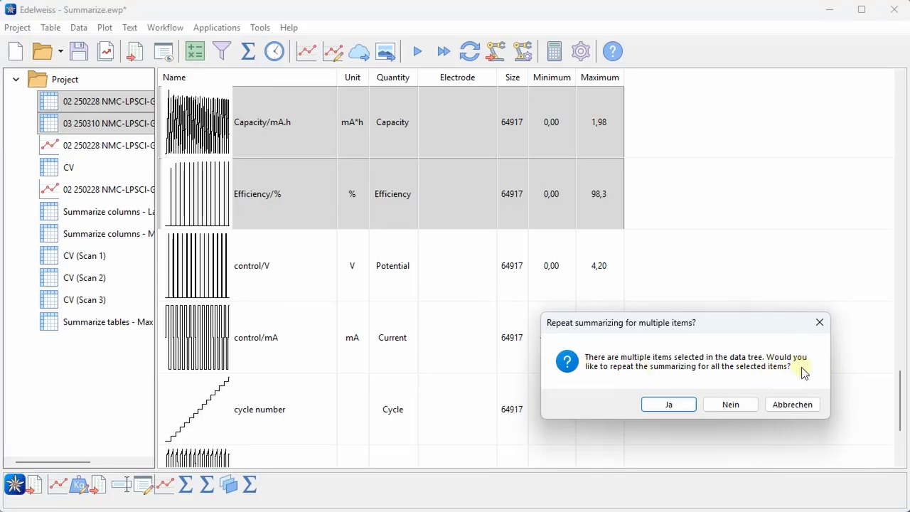
left_click(682, 404)
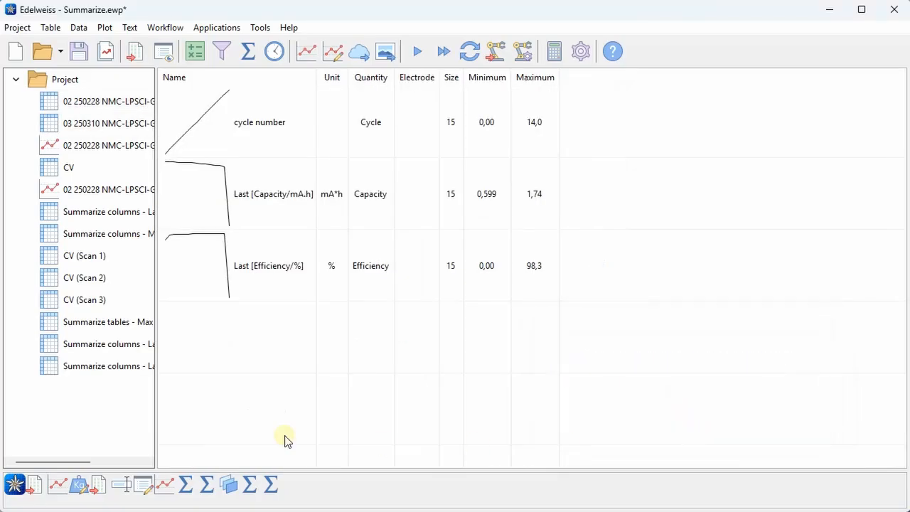
- Compare the two new Summarize columns - Last tables by switching between them
left_click(112, 346)
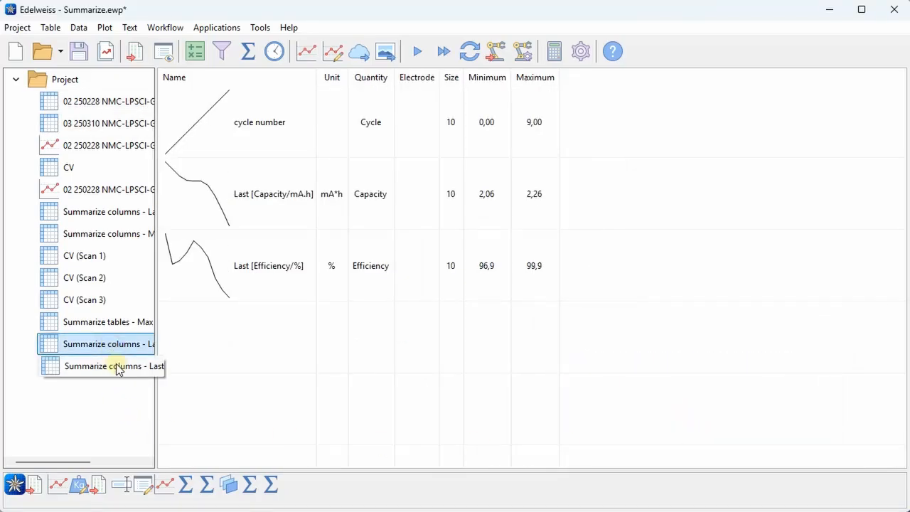
left_click(117, 365)
left_click(117, 346)
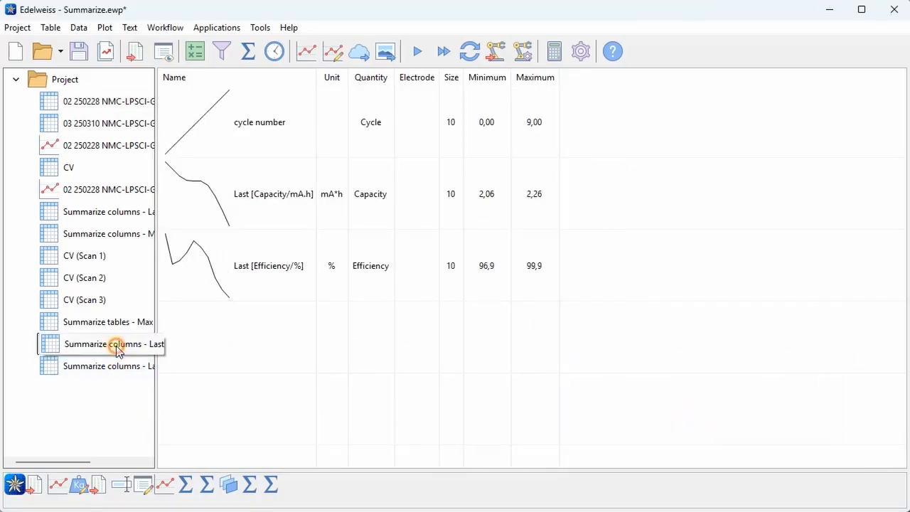
left_click(120, 366)
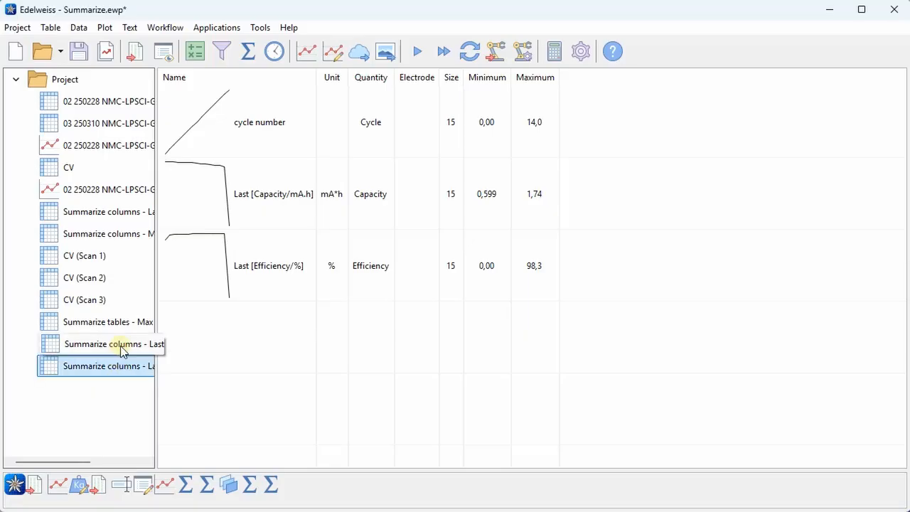
left_click(120, 347)
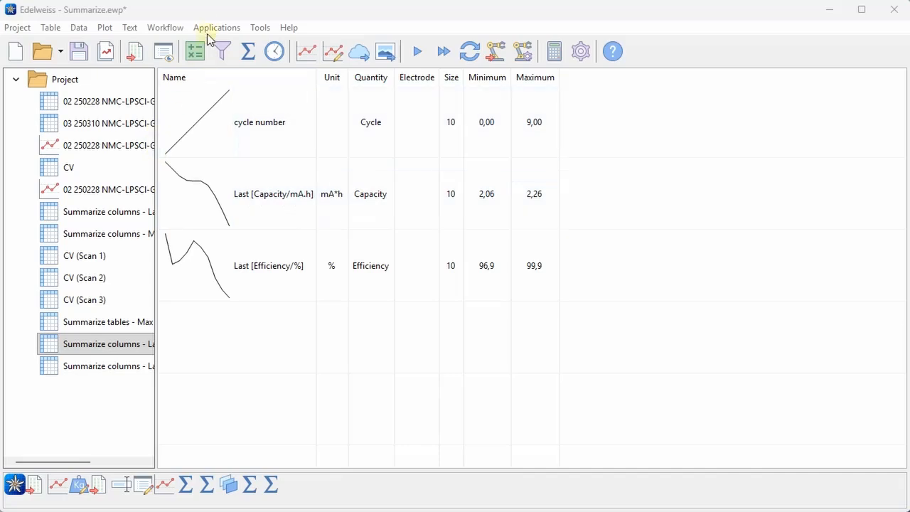
- Open the Battery application tools for plotting charge/discharge curves and cycling statistics
left_click(209, 28)
left_click(219, 50)
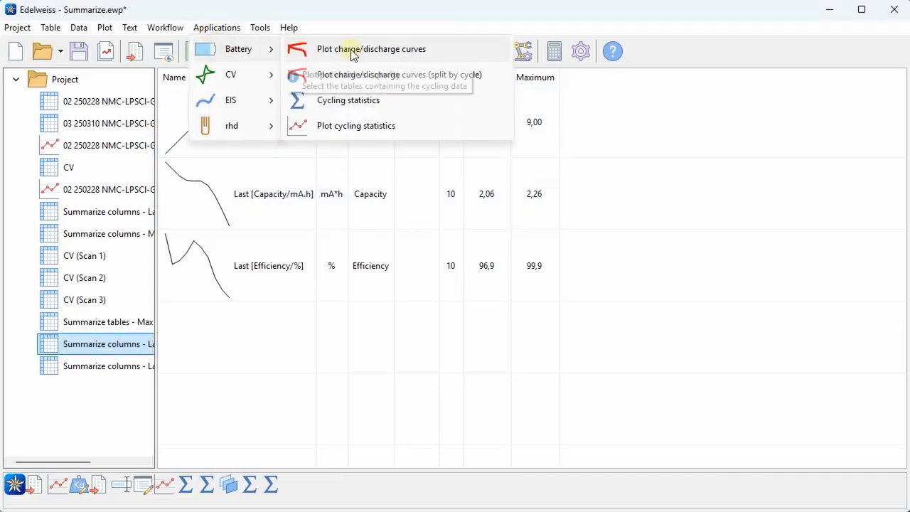